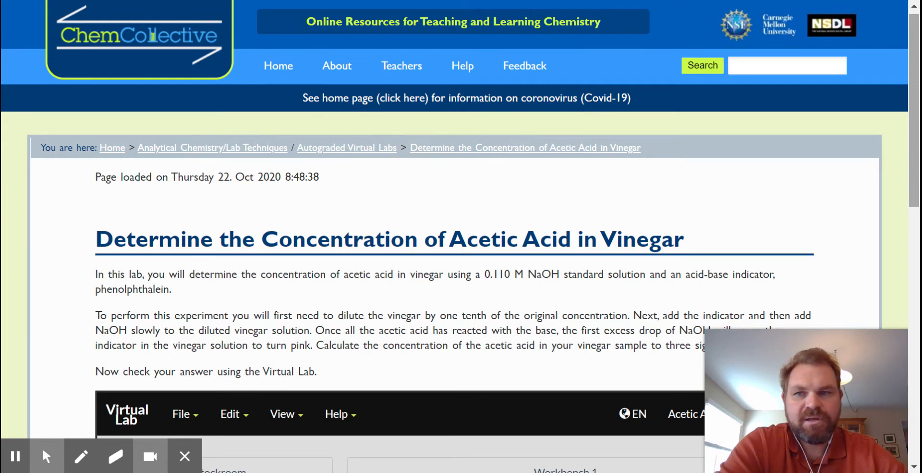
# Step: Place the Vinegar solution from the stockroom on Workbench 1
pyautogui.moveTo(916, 144); pyautogui.dragTo(917, 225)
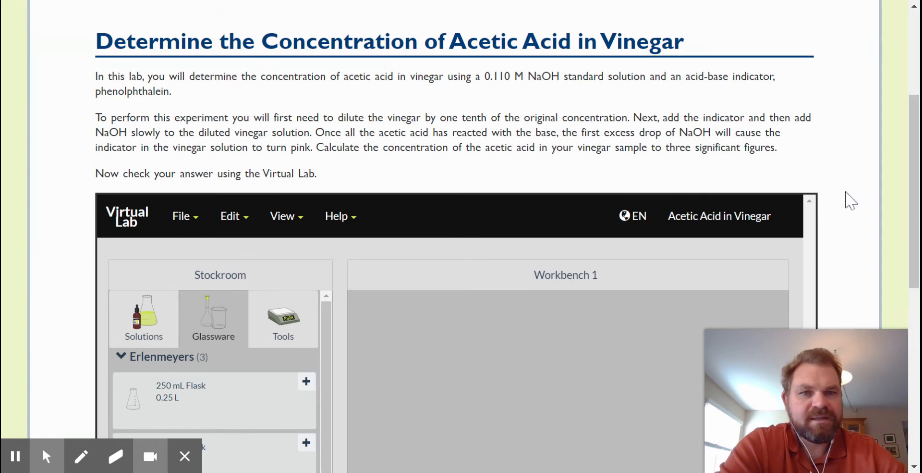
pyautogui.moveTo(915, 192); pyautogui.dragTo(918, 266)
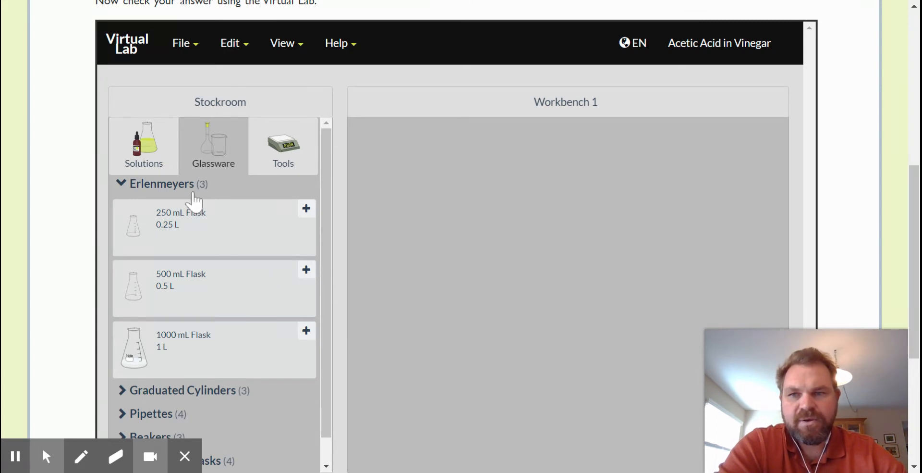
pyautogui.click(153, 158)
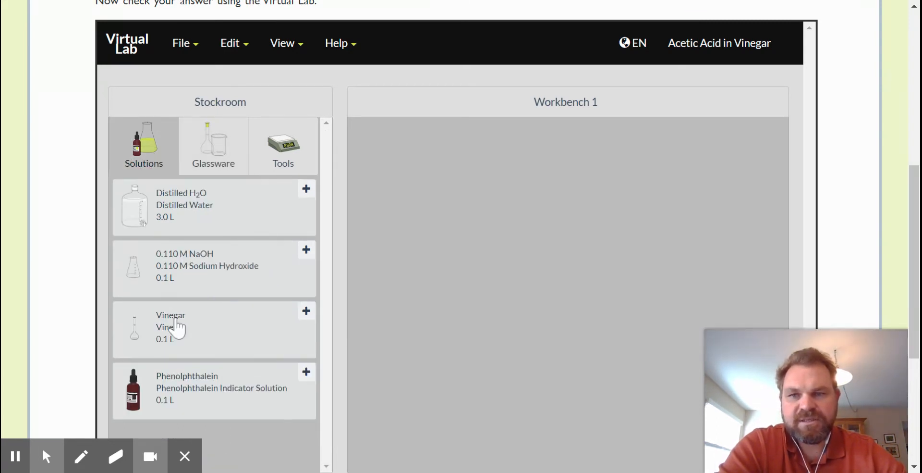
pyautogui.doubleClick(176, 322)
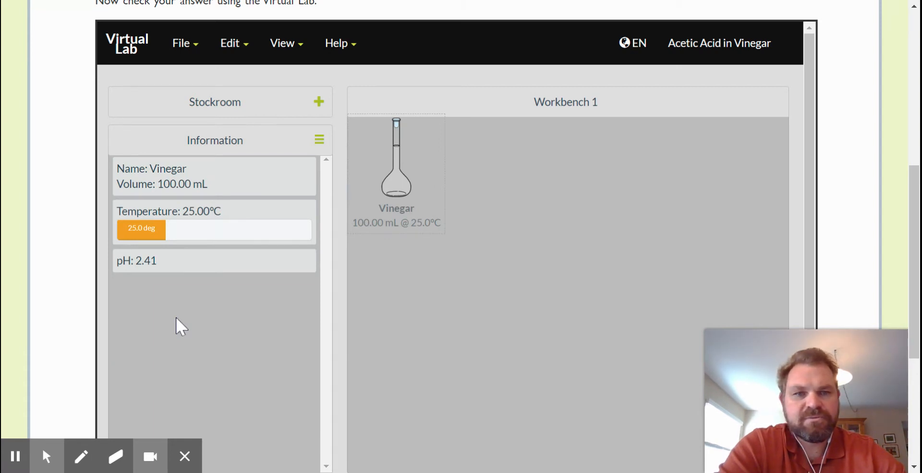
# Step: Add an empty 250 mL Erlenmeyer flask to the workbench beside the vinegar
pyautogui.click(231, 111)
pyautogui.click(224, 146)
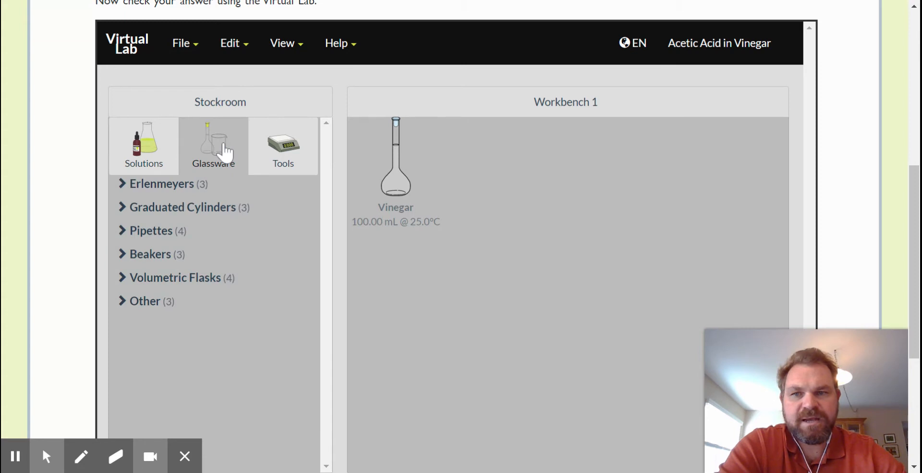
pyautogui.click(170, 185)
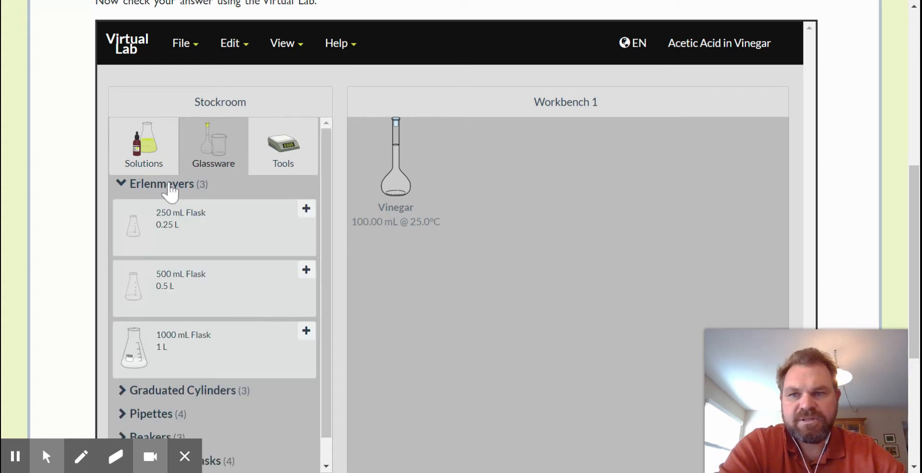
pyautogui.doubleClick(174, 220)
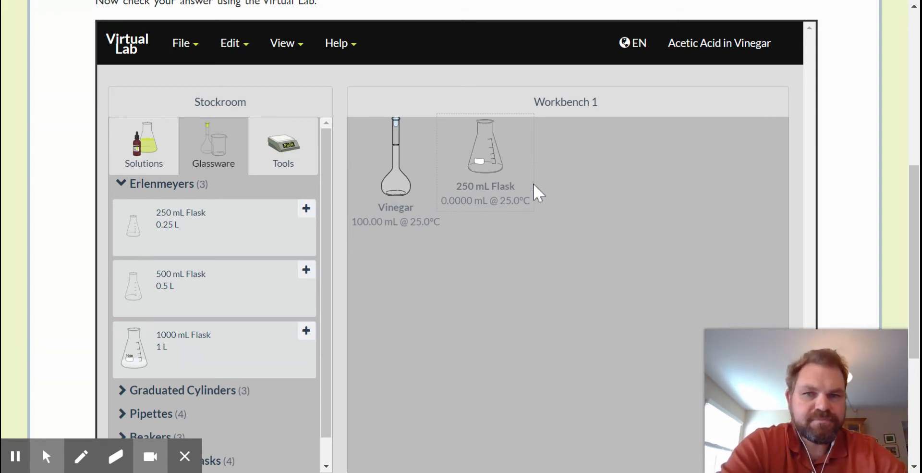
# Step: Pour precisely 1 mL of vinegar into the 250 mL flask and close the transfer dialog
pyautogui.click(404, 179)
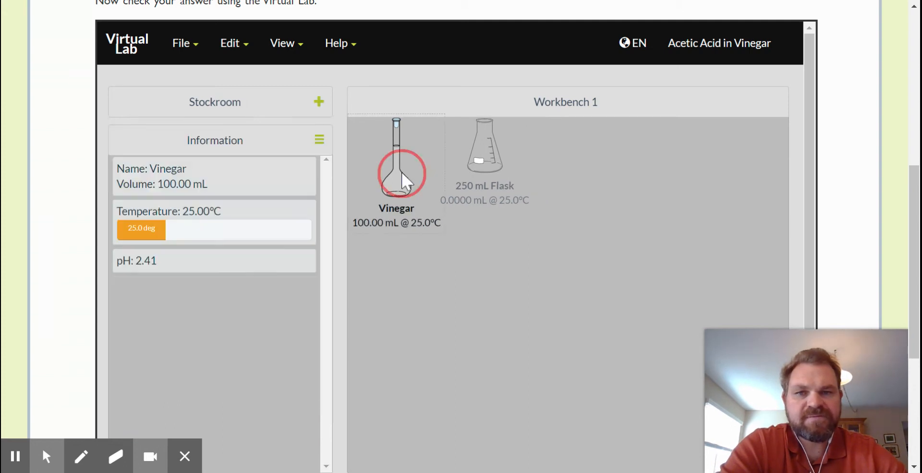
pyautogui.moveTo(403, 174); pyautogui.dragTo(450, 174)
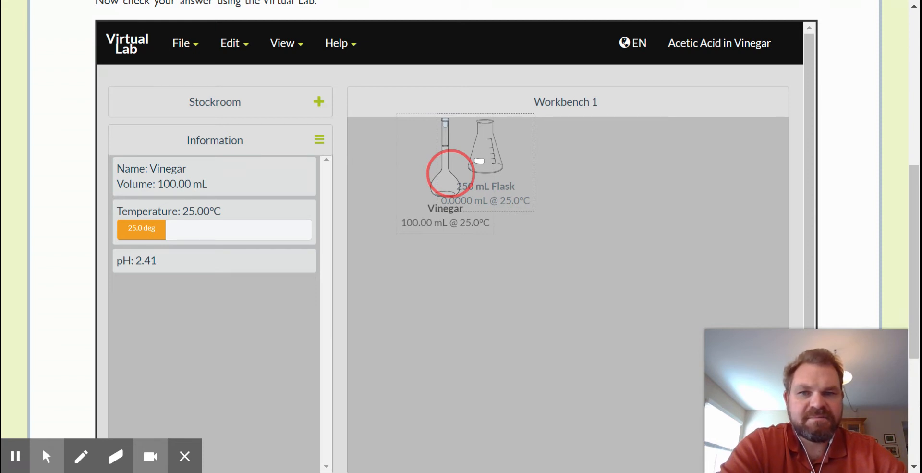
pyautogui.moveTo(451, 173); pyautogui.dragTo(450, 172)
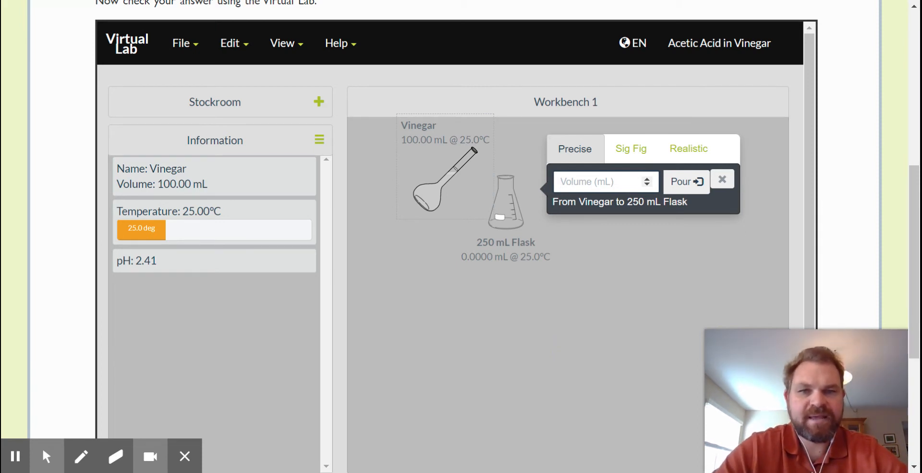
pyautogui.write('1')
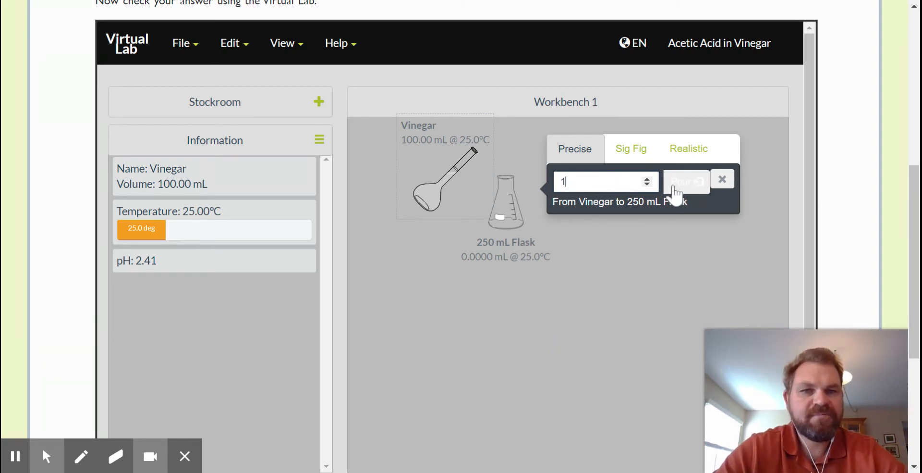
pyautogui.click(697, 187)
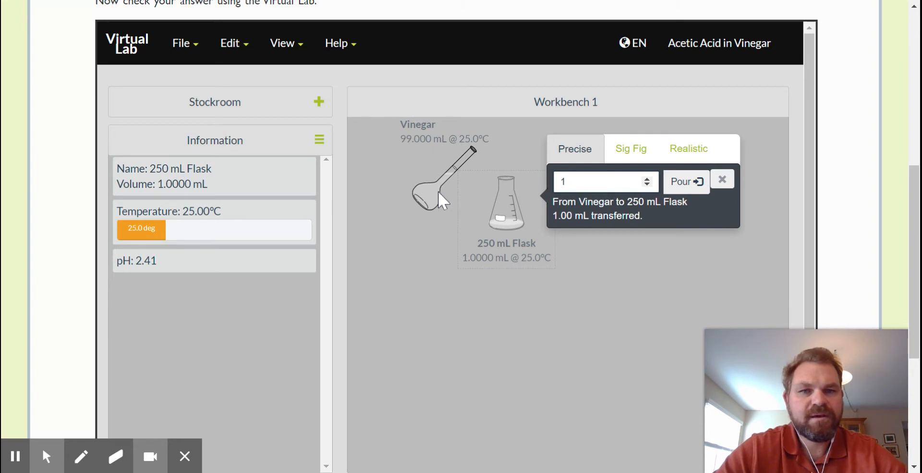
pyautogui.click(726, 183)
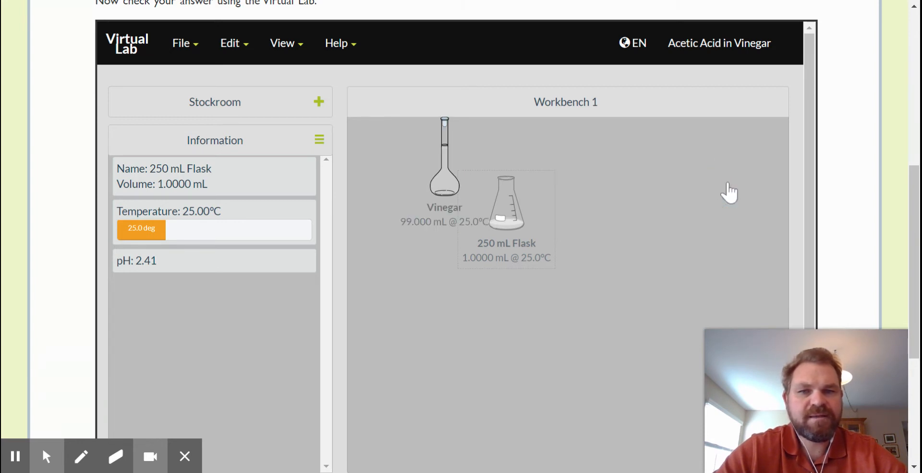
# Step: Move the vinegar container away from the 250 mL flask and remove it from the workbench
pyautogui.moveTo(426, 179); pyautogui.dragTo(394, 185)
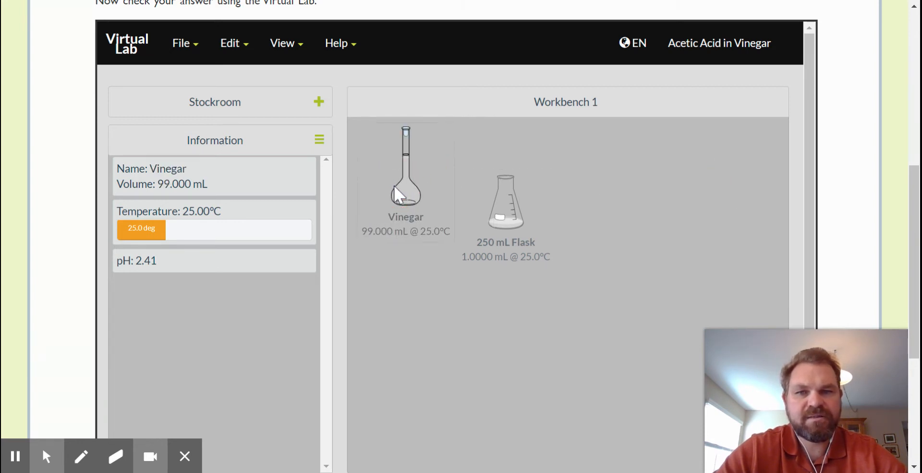
pyautogui.rightClick(394, 187)
pyautogui.click(440, 379)
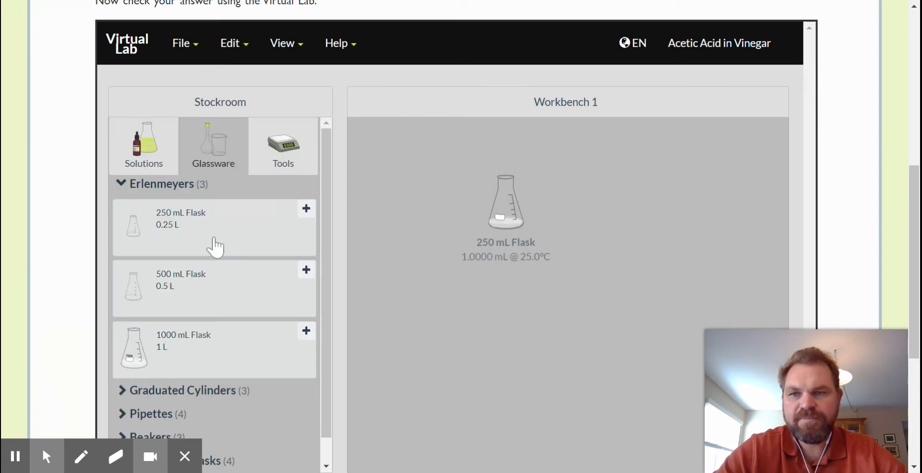
# Step: Bring distilled water onto the workbench and pour precisely 9 mL of it into the 250 mL flask
pyautogui.click(158, 141)
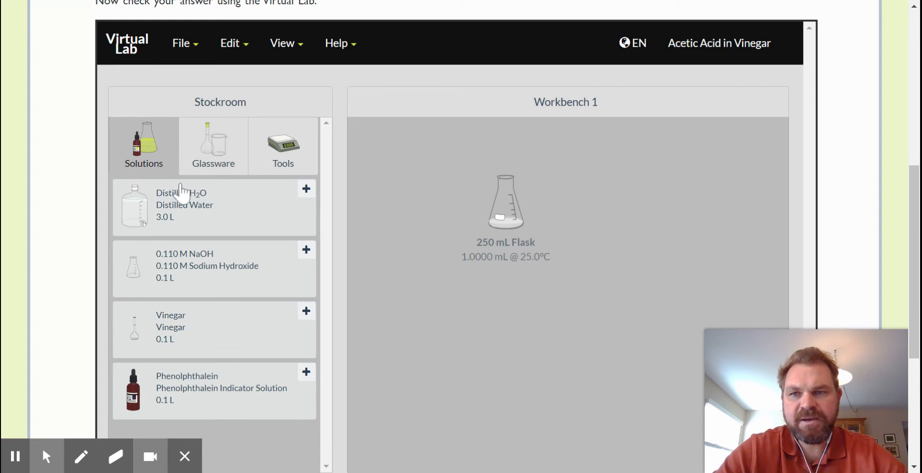
pyautogui.doubleClick(261, 212)
pyautogui.click(402, 220)
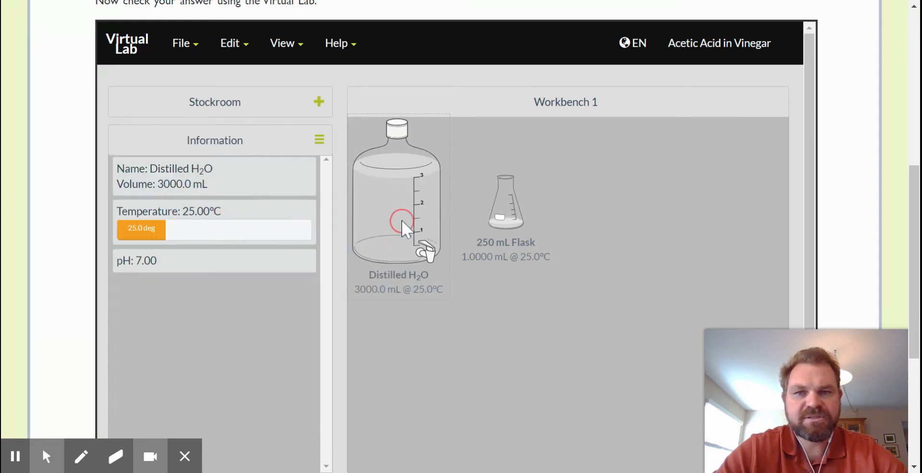
pyautogui.click(402, 220)
pyautogui.moveTo(401, 221); pyautogui.dragTo(478, 226)
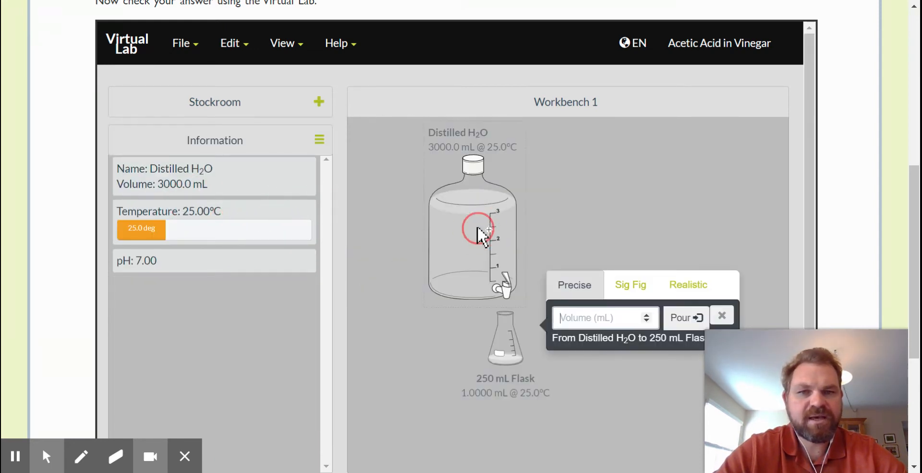
pyautogui.write('9')
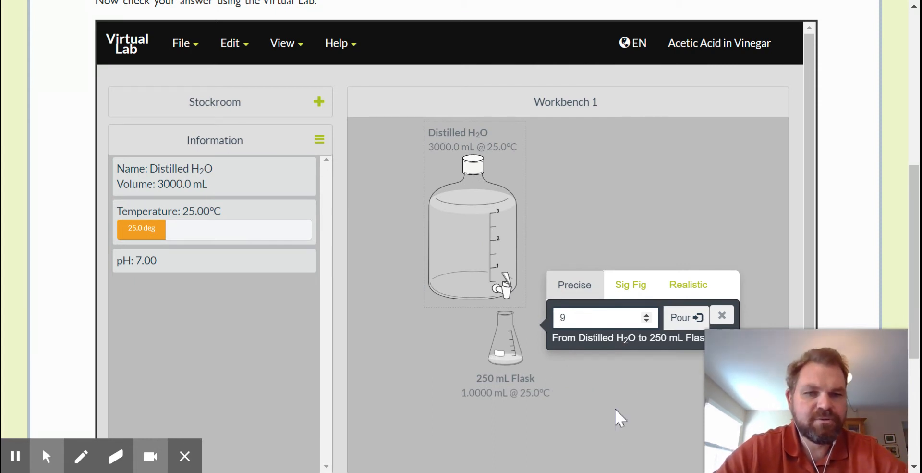
pyautogui.click(678, 324)
pyautogui.click(679, 324)
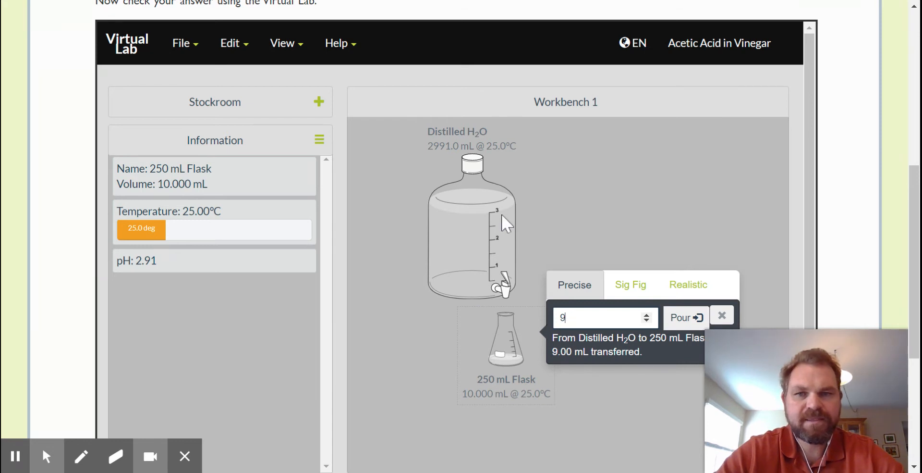
# Step: Move the distilled water container off the 250 mL flask and remove it from the workbench
pyautogui.moveTo(495, 225); pyautogui.dragTo(440, 205)
pyautogui.rightClick(440, 207)
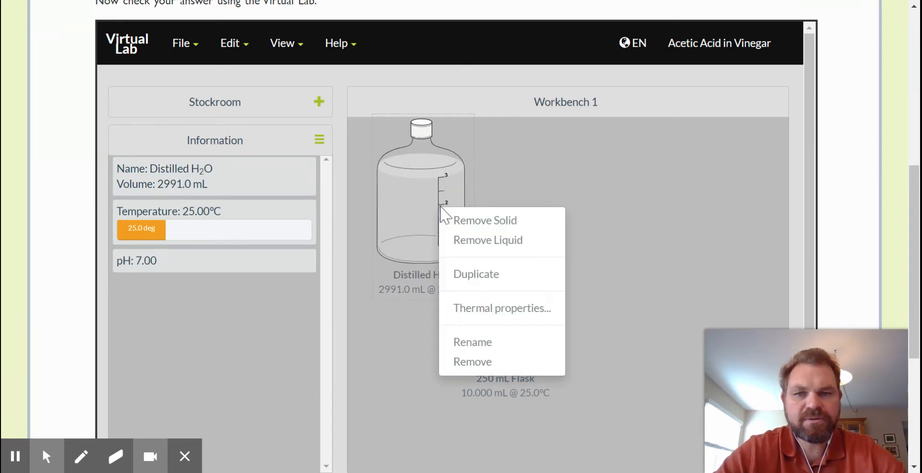
pyautogui.click(471, 362)
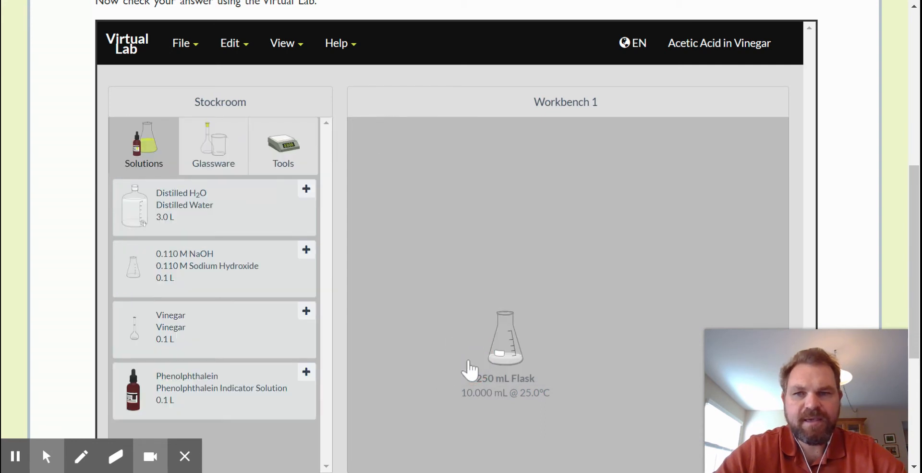
# Step: Bring the phenolphthalein indicator onto the workbench and pour precisely 0.5 mL into the 250 mL flask
pyautogui.doubleClick(206, 387)
pyautogui.moveTo(406, 163); pyautogui.dragTo(498, 338)
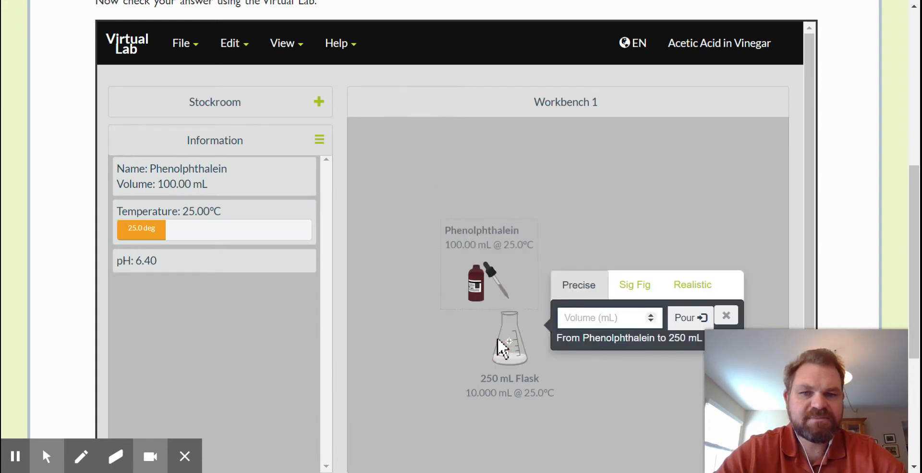
pyautogui.write('0.5')
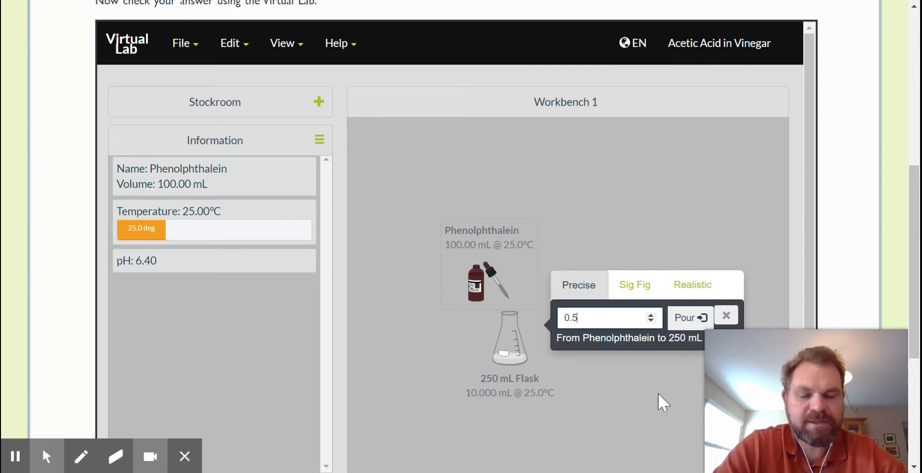
pyautogui.click(689, 318)
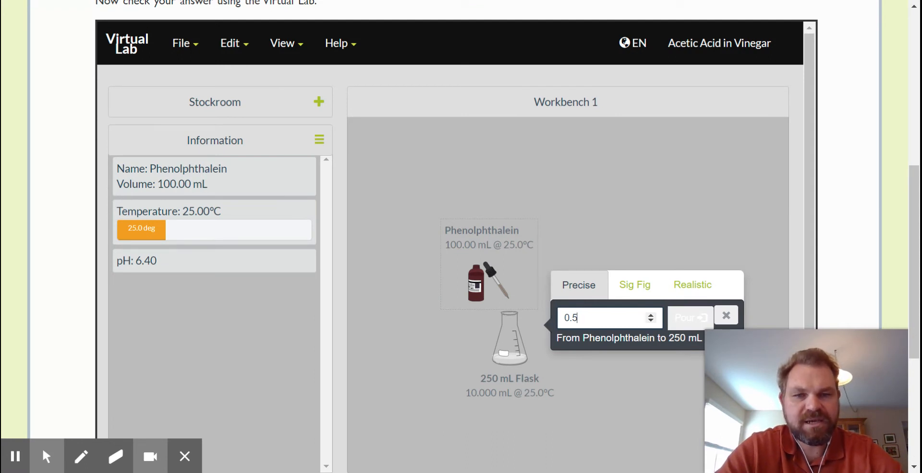
pyautogui.click(690, 317)
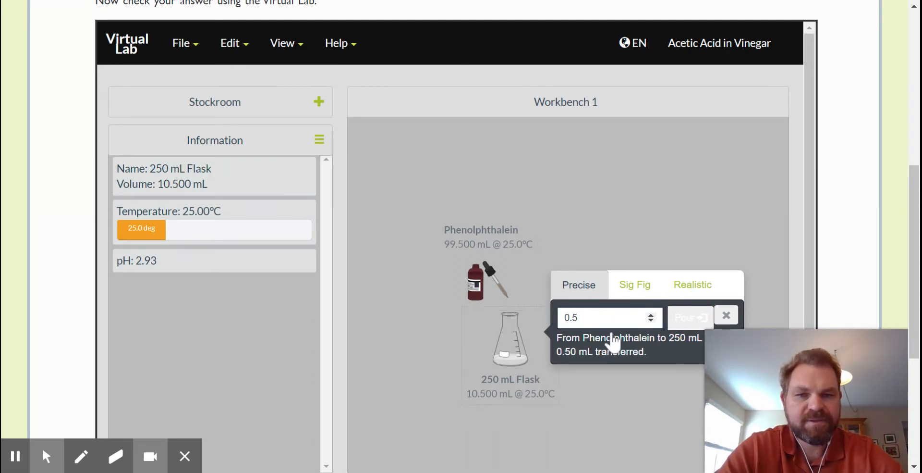
pyautogui.click(727, 318)
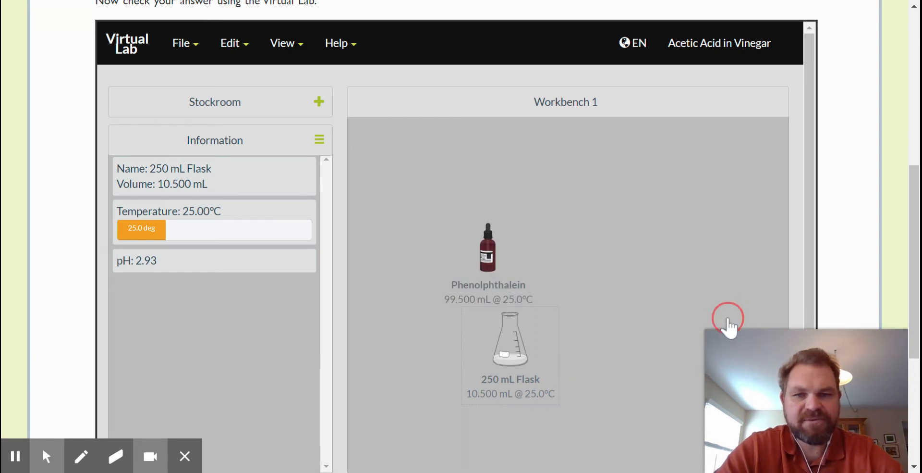
# Step: Move the phenolphthalein bottle away from the 250 mL flask and remove it from the workbench
pyautogui.click(503, 251)
pyautogui.moveTo(500, 249); pyautogui.dragTo(442, 211)
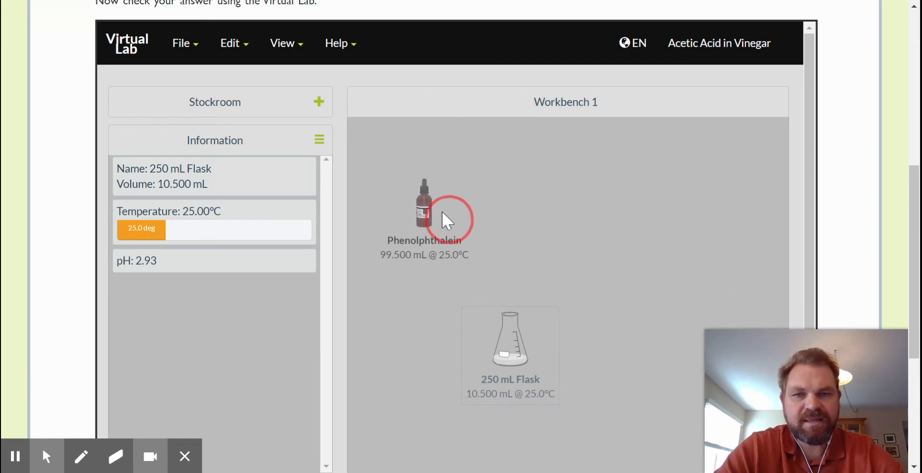
pyautogui.click(417, 213)
pyautogui.rightClick(417, 213)
pyautogui.click(438, 369)
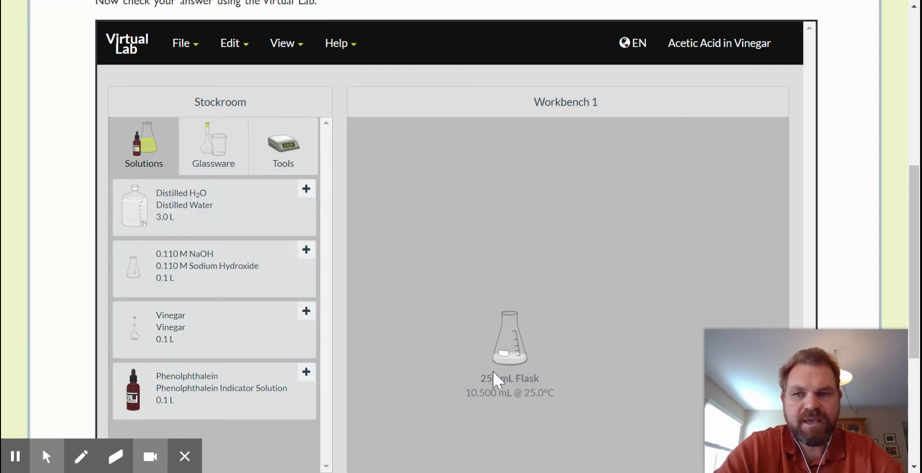
# Step: Move the 250 mL flask lower on the workbench to make room and add a 50 mL burette
pyautogui.moveTo(492, 371); pyautogui.dragTo(533, 411)
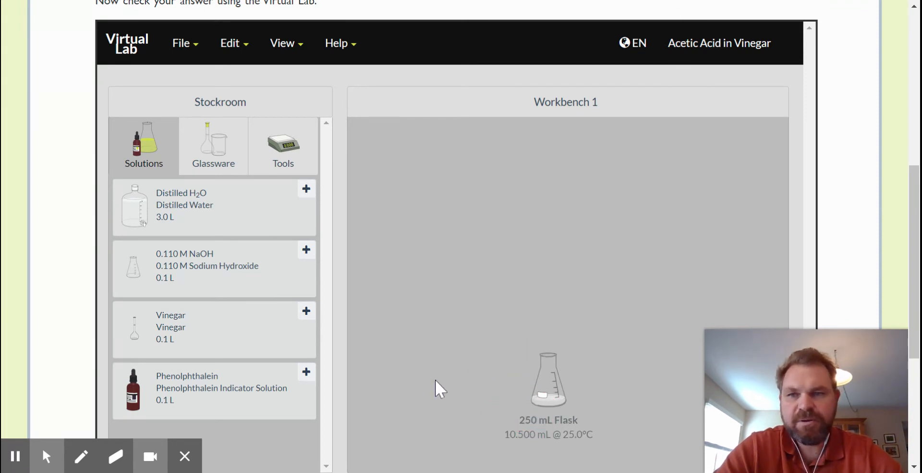
pyautogui.click(233, 158)
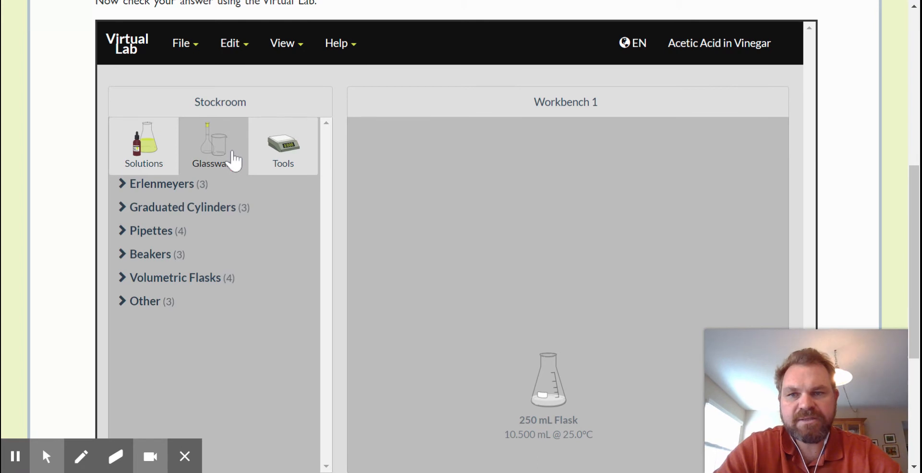
pyautogui.scroll(-4, 299, 314)
pyautogui.click(298, 315)
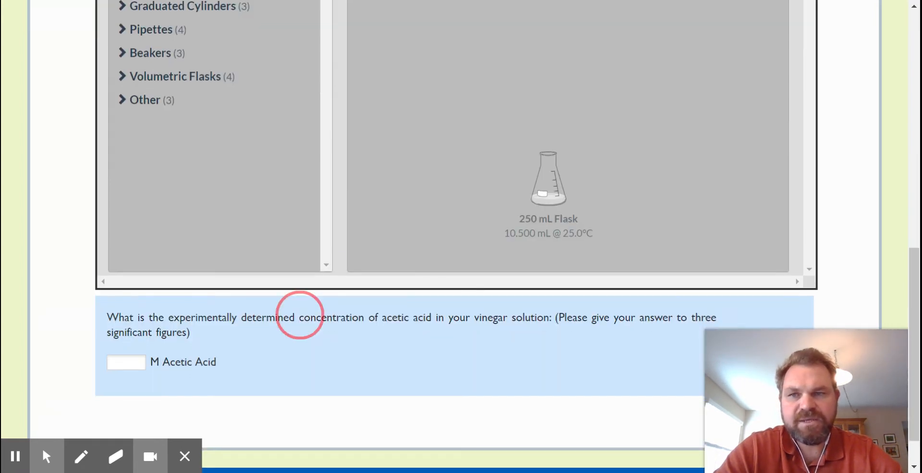
pyautogui.click(145, 103)
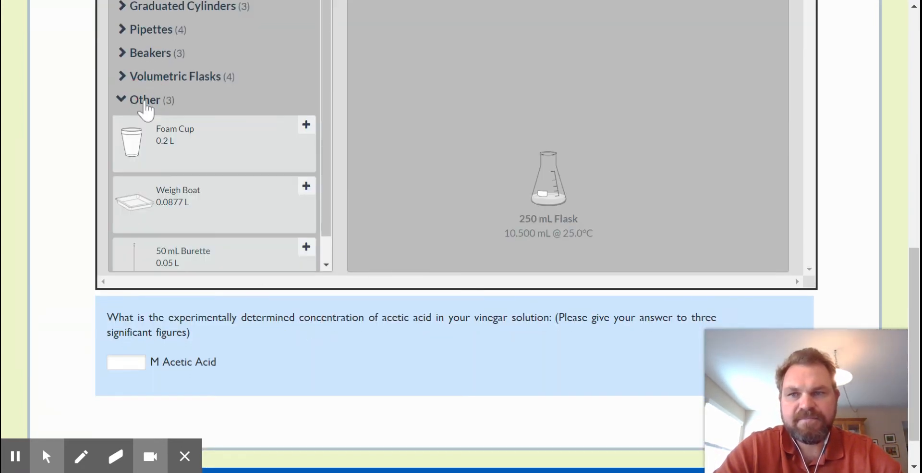
pyautogui.doubleClick(187, 260)
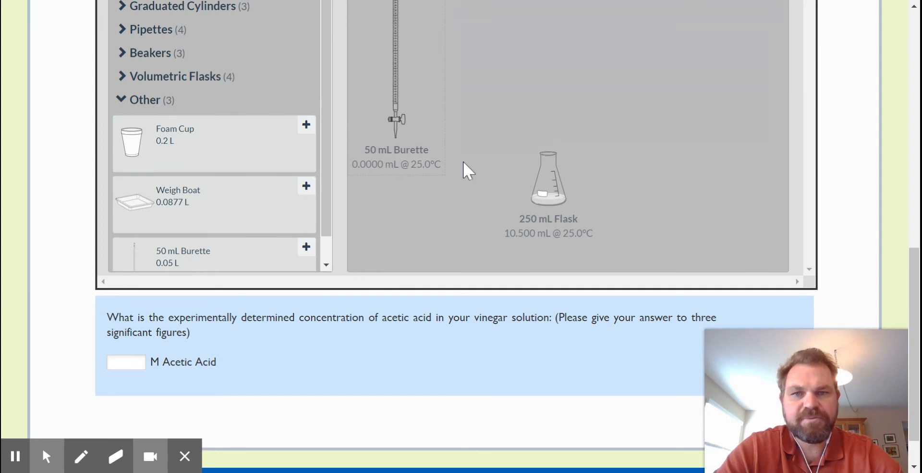
# Step: Bring the 0.110 M NaOH onto the workbench and pour precisely 52 mL of it into the 50 mL burette
pyautogui.scroll(3, 464, 115)
pyautogui.click(157, 108)
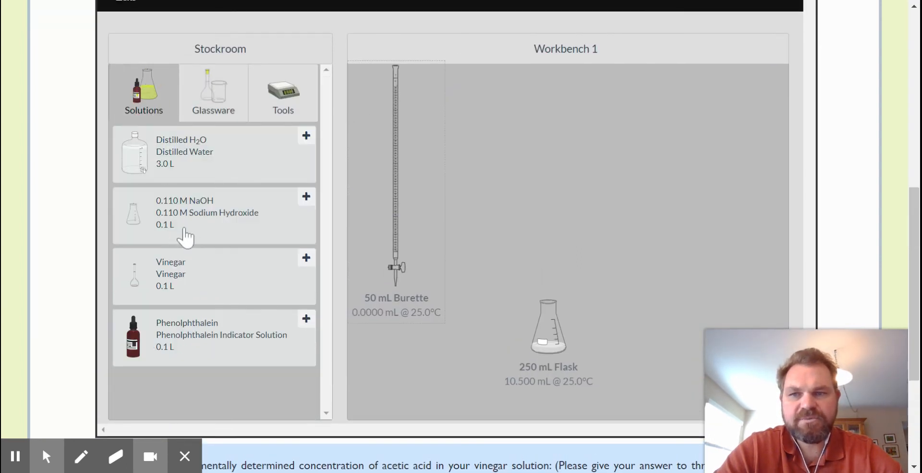
pyautogui.doubleClick(210, 224)
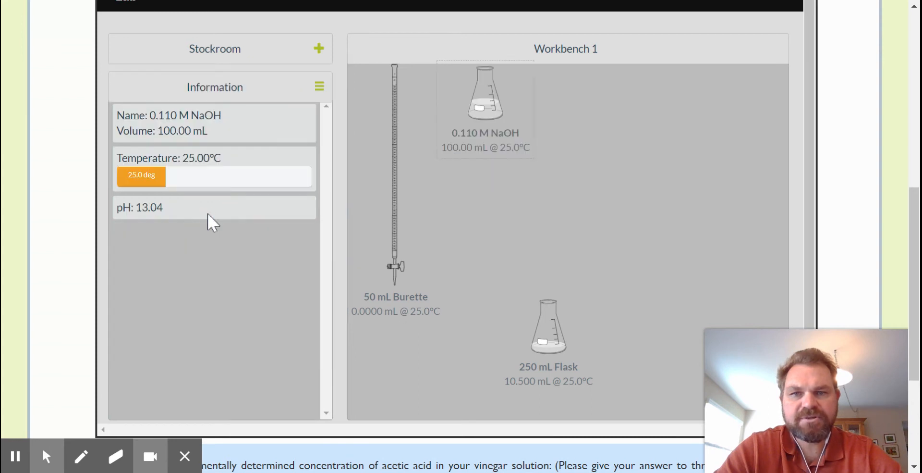
pyautogui.moveTo(490, 123); pyautogui.dragTo(425, 126)
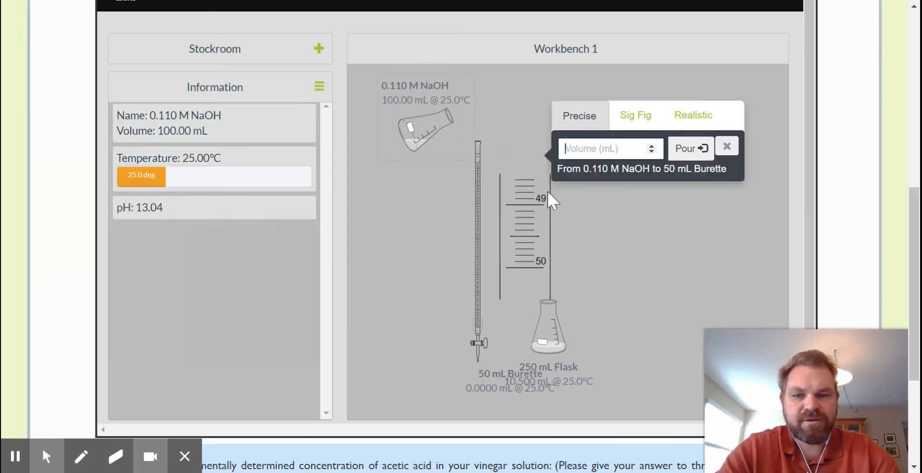
pyautogui.write('52')
pyautogui.click(690, 153)
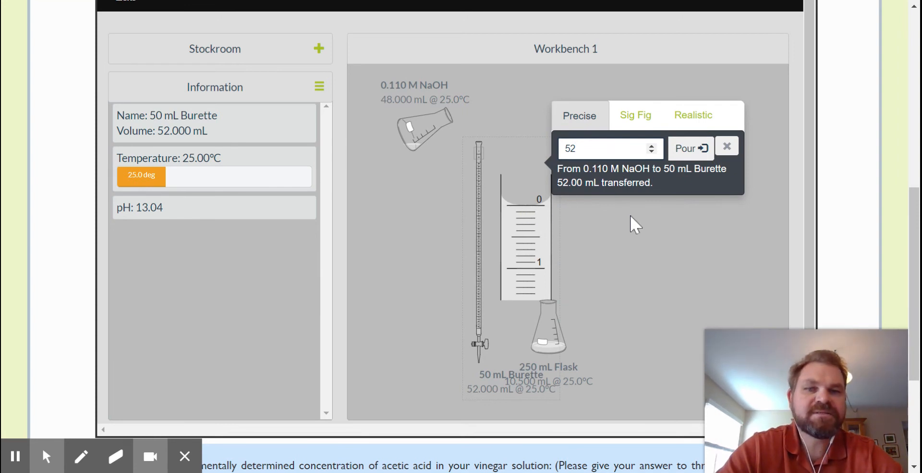
pyautogui.click(728, 146)
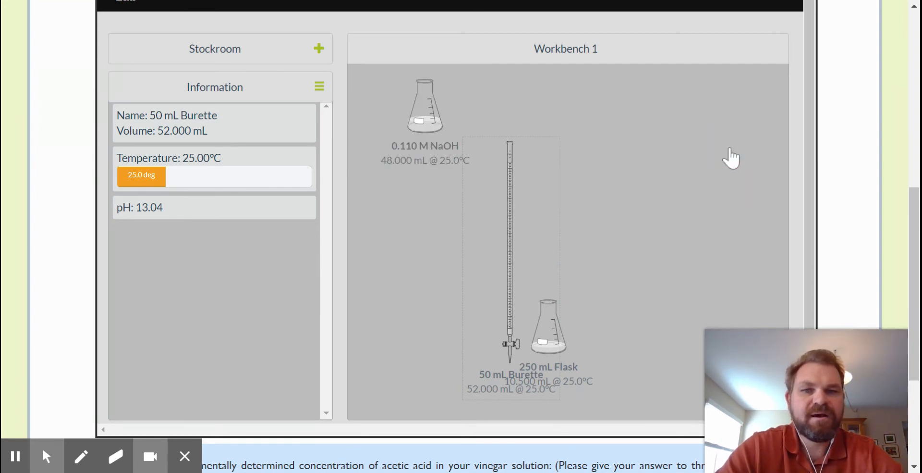
# Step: Move the filled burette away from the NaOH flask and line up its tip directly above the 250 mL flask's mouth
pyautogui.moveTo(511, 202); pyautogui.dragTo(544, 135)
pyautogui.moveTo(553, 355); pyautogui.dragTo(550, 335)
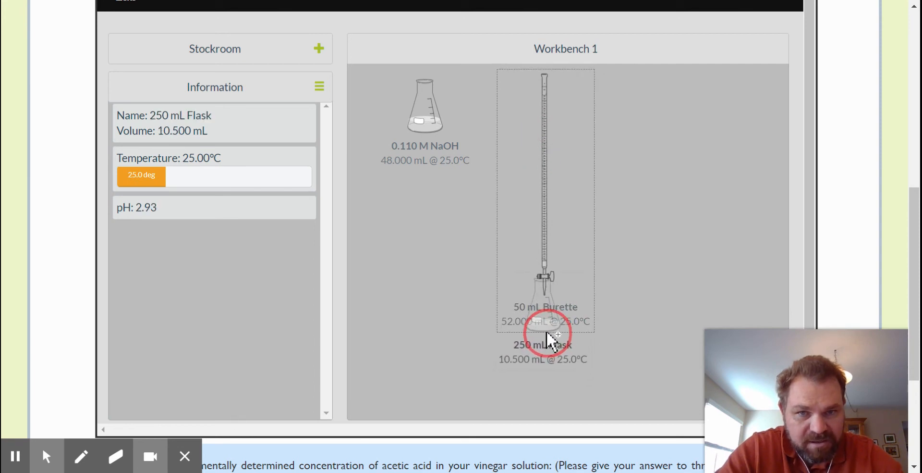
pyautogui.moveTo(548, 331); pyautogui.dragTo(546, 351)
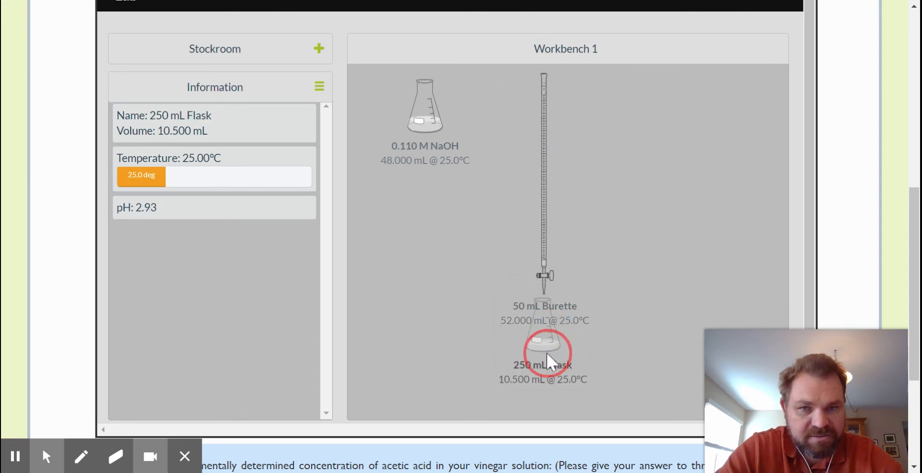
pyautogui.moveTo(549, 200)
pyautogui.mouseDown()
pyautogui.moveTo(541, 288)
pyautogui.moveTo(552, 241)
pyautogui.moveTo(548, 178)
pyautogui.moveTo(543, 210)
pyautogui.mouseUp()
pyautogui.moveTo(538, 345); pyautogui.dragTo(533, 351)
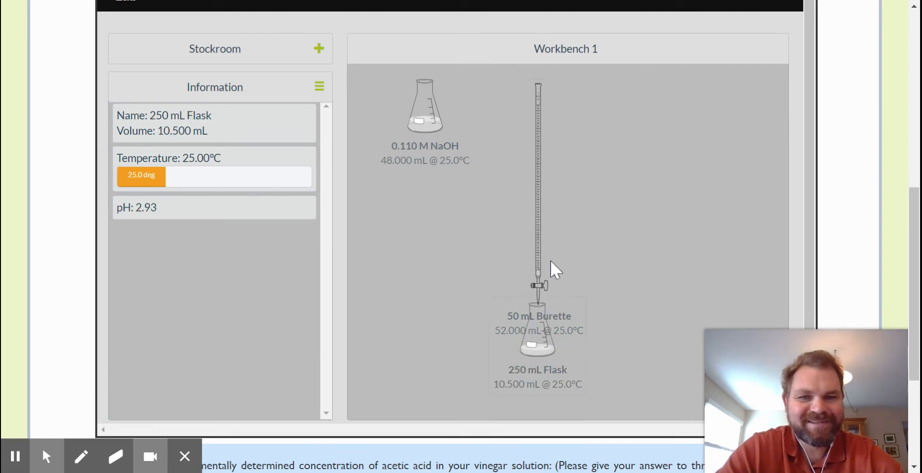
# Step: Set the burette to pour into the 250 mL flask in Realistic mode and dispense about 4.4 mL of NaOH
pyautogui.moveTo(538, 245); pyautogui.dragTo(554, 296)
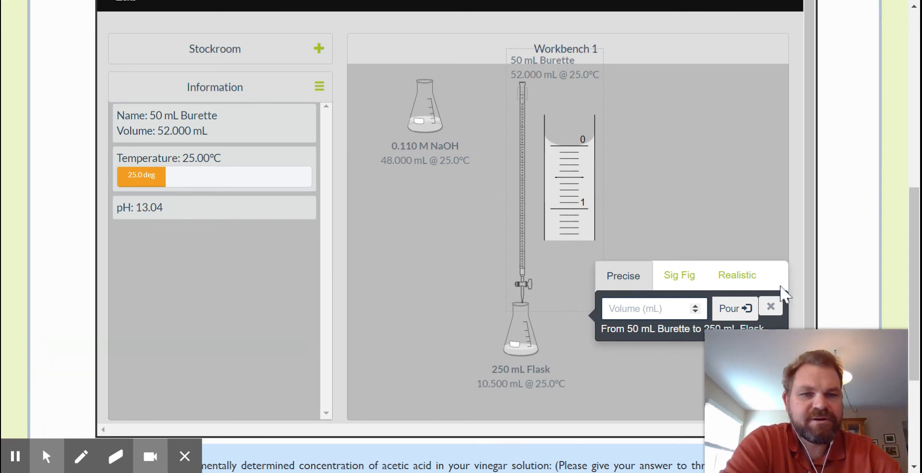
pyautogui.click(722, 233)
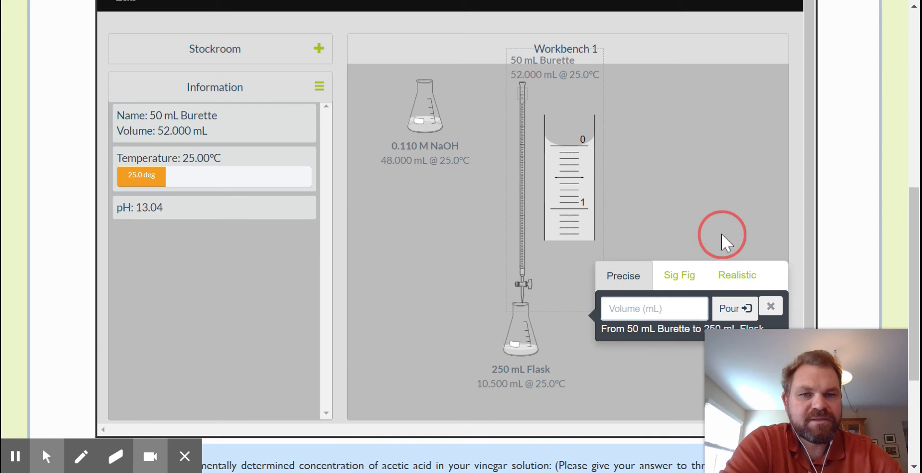
pyautogui.click(740, 278)
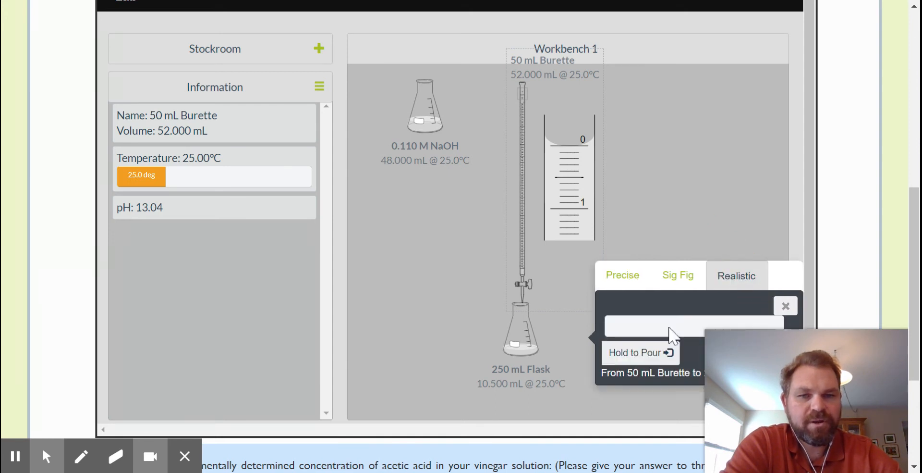
pyautogui.click(635, 363)
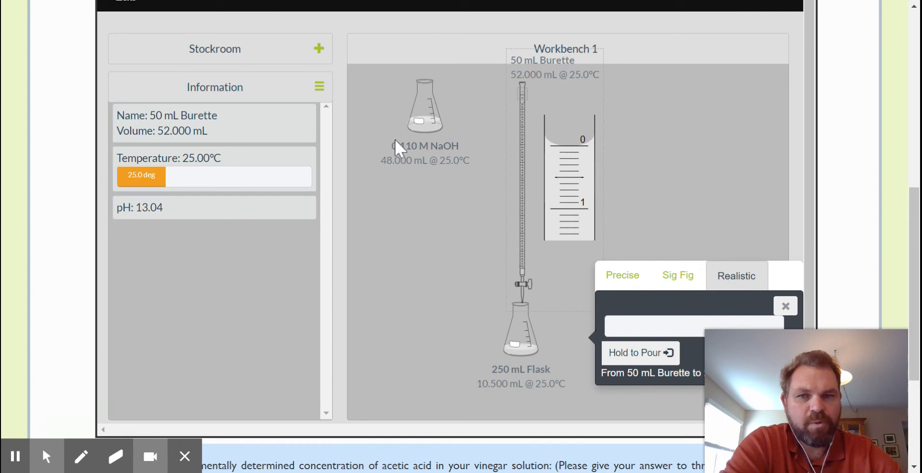
pyautogui.click(624, 354)
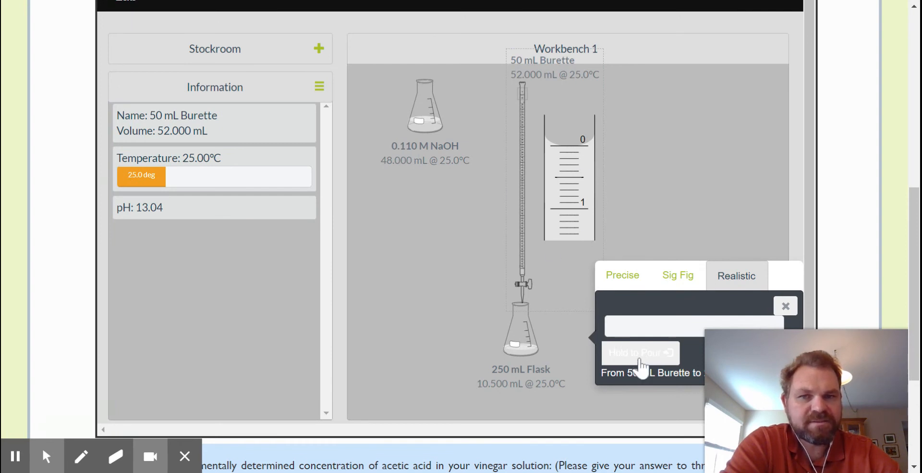
pyautogui.moveTo(641, 367); pyautogui.dragTo(639, 357)
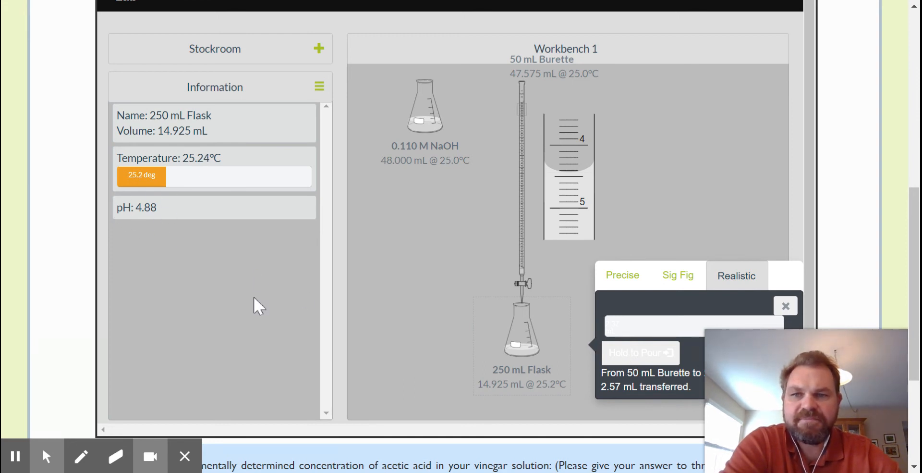
# Step: Add NaOH to the 250 mL flask in small portions until the solution turns pink at about 7.8 mL dispensed, and end the pour
pyautogui.click(636, 357)
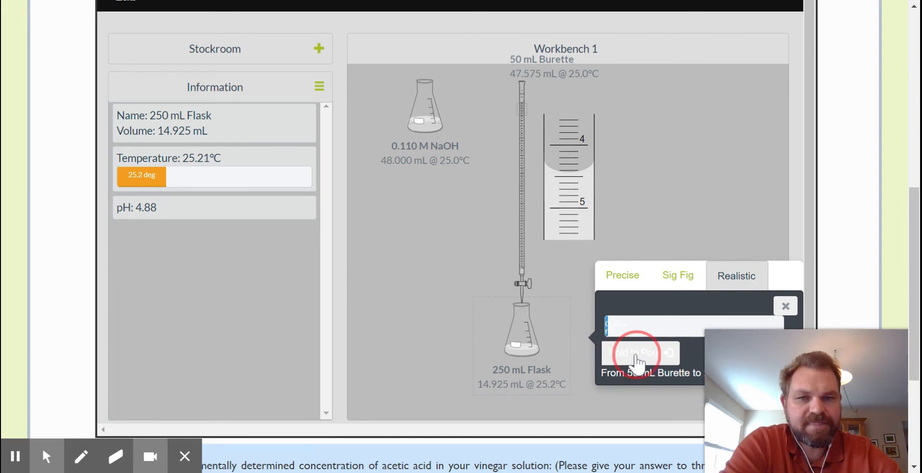
pyautogui.click(636, 356)
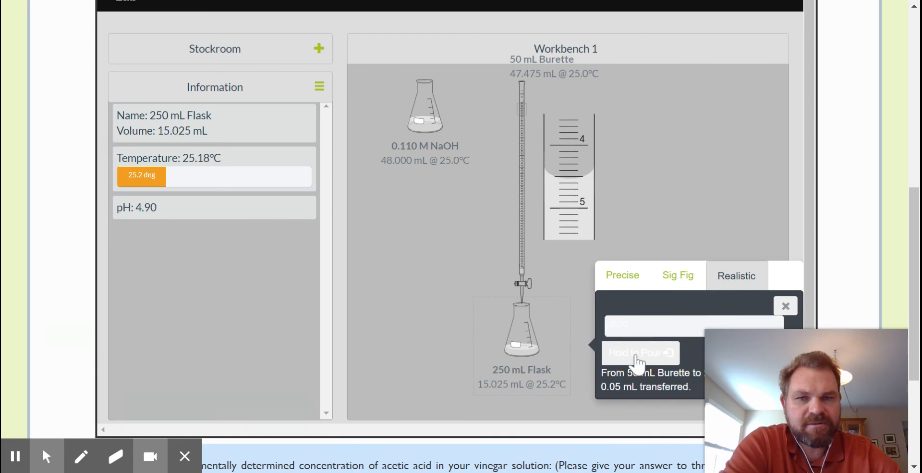
pyautogui.click(636, 357)
pyautogui.moveTo(637, 356); pyautogui.dragTo(637, 357)
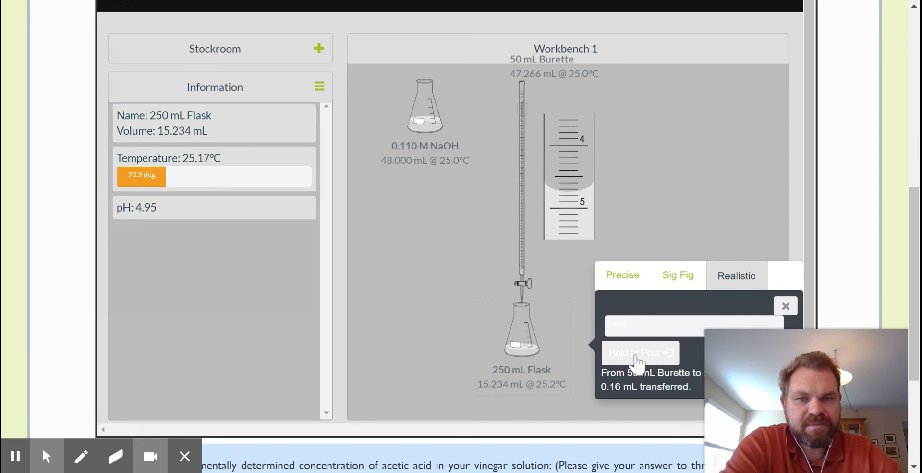
pyautogui.click(637, 356)
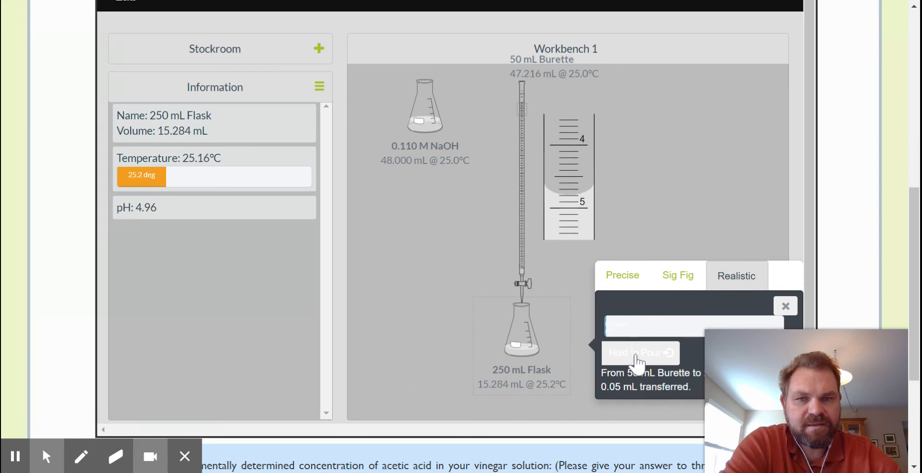
pyautogui.moveTo(636, 357); pyautogui.dragTo(638, 361)
pyautogui.moveTo(638, 361); pyautogui.dragTo(639, 361)
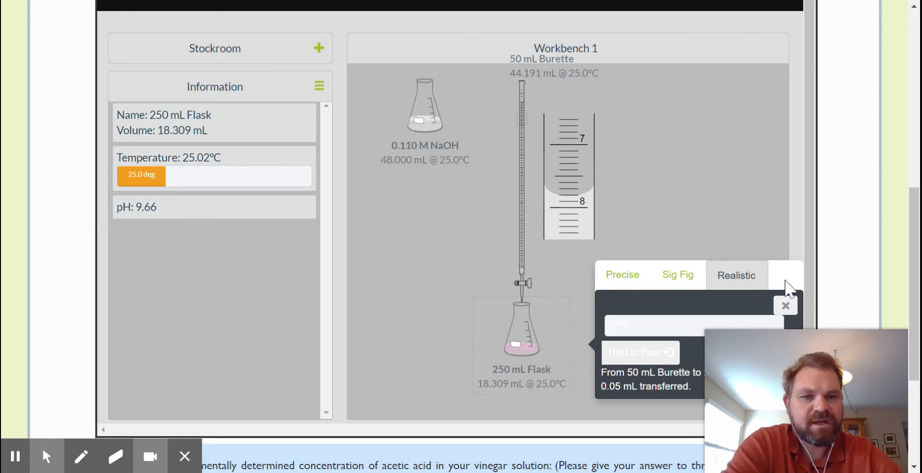
pyautogui.click(786, 305)
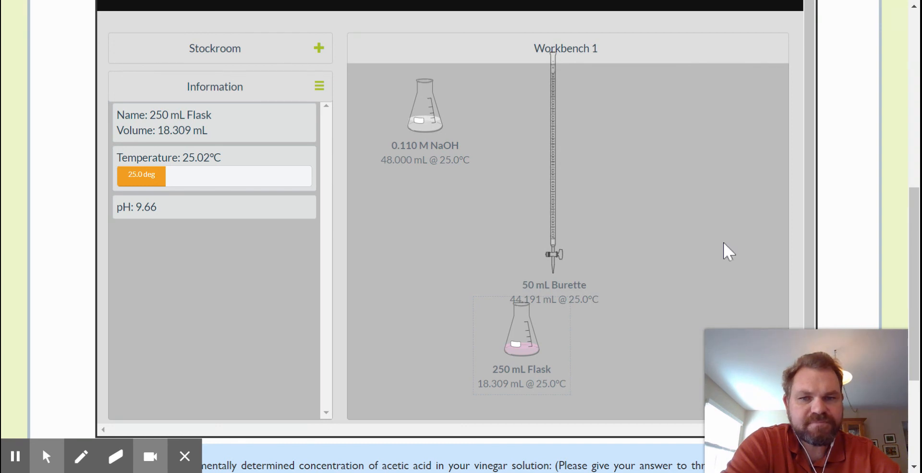
pyautogui.scroll(-4, 723, 242)
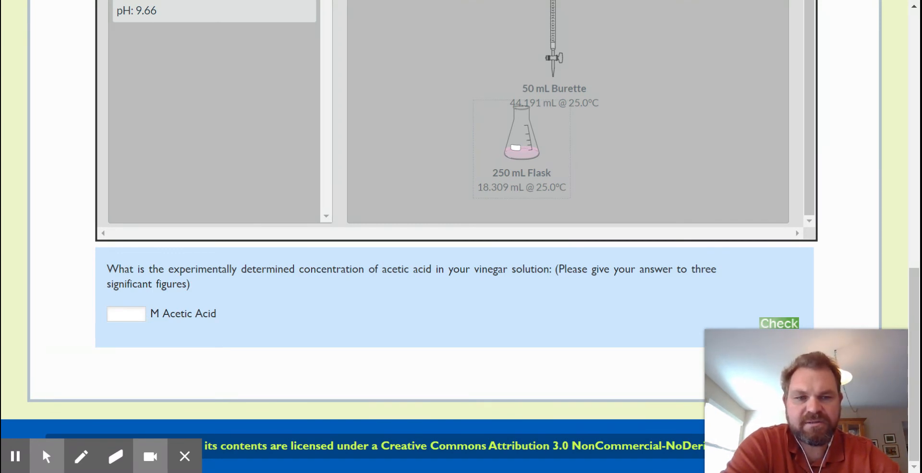
pyautogui.moveTo(86, 452)
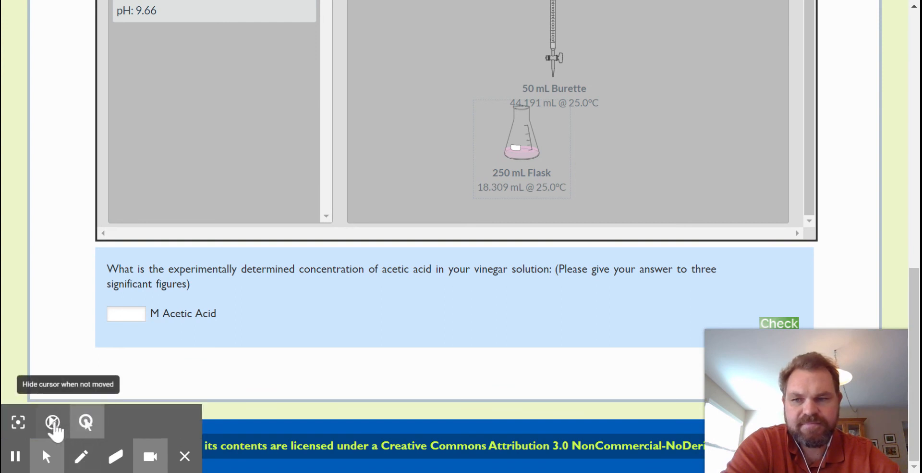